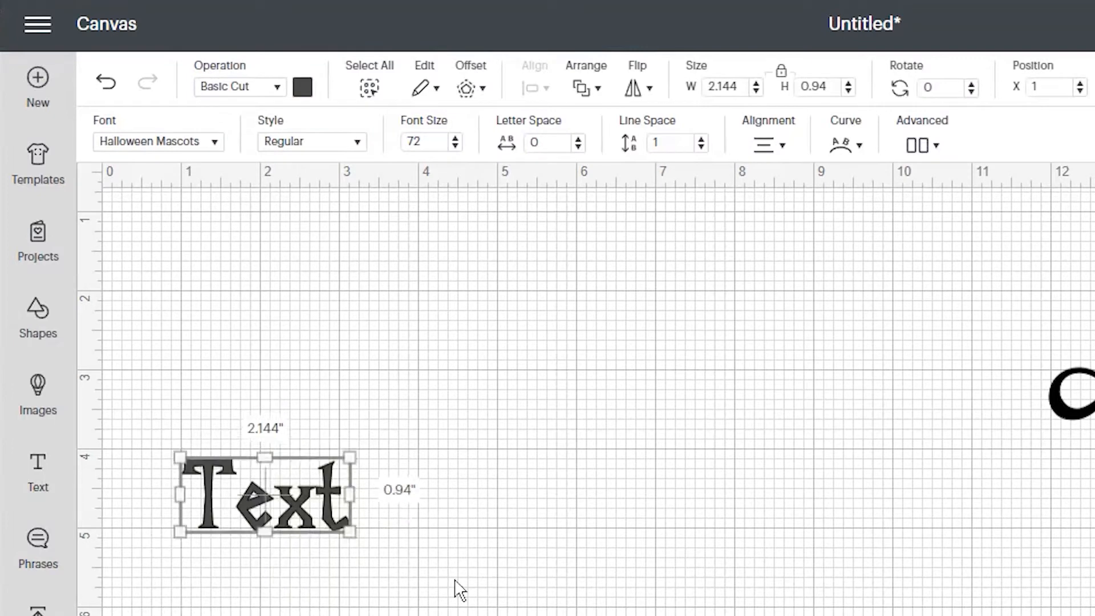
Move the sample text about one inch to the right and one inch up on the canvas.
{"action": "left_click_drag", "start_coordinate": [314, 505], "coordinate": [405, 428]}
{"action": "left_click", "coordinate": [395, 469]}
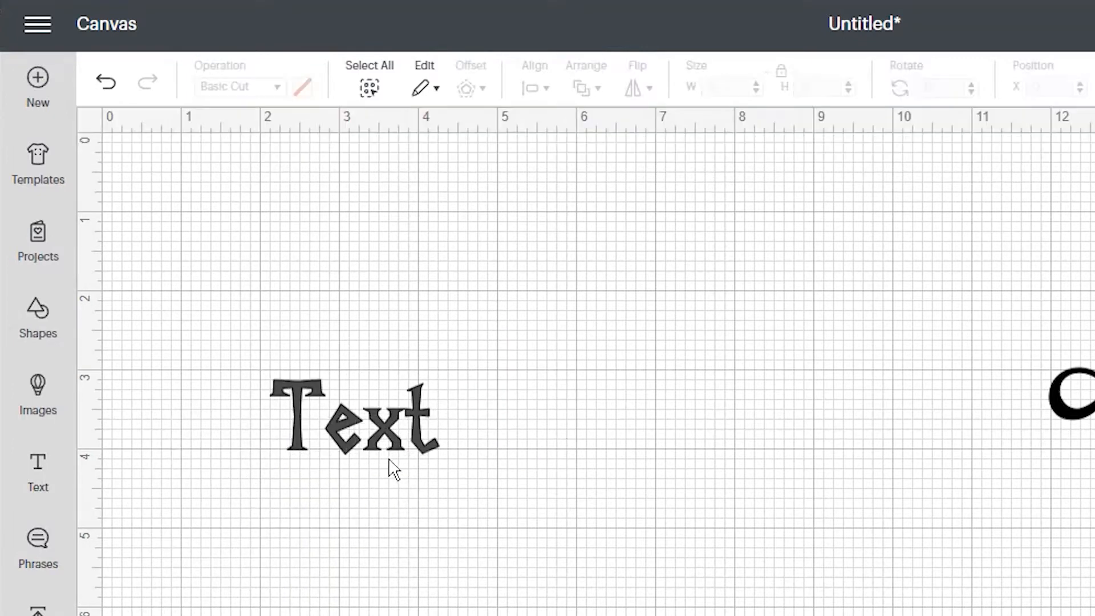
Set the sample text's font to Halloween Mascots from the system fonts.
{"action": "left_click", "coordinate": [399, 425]}
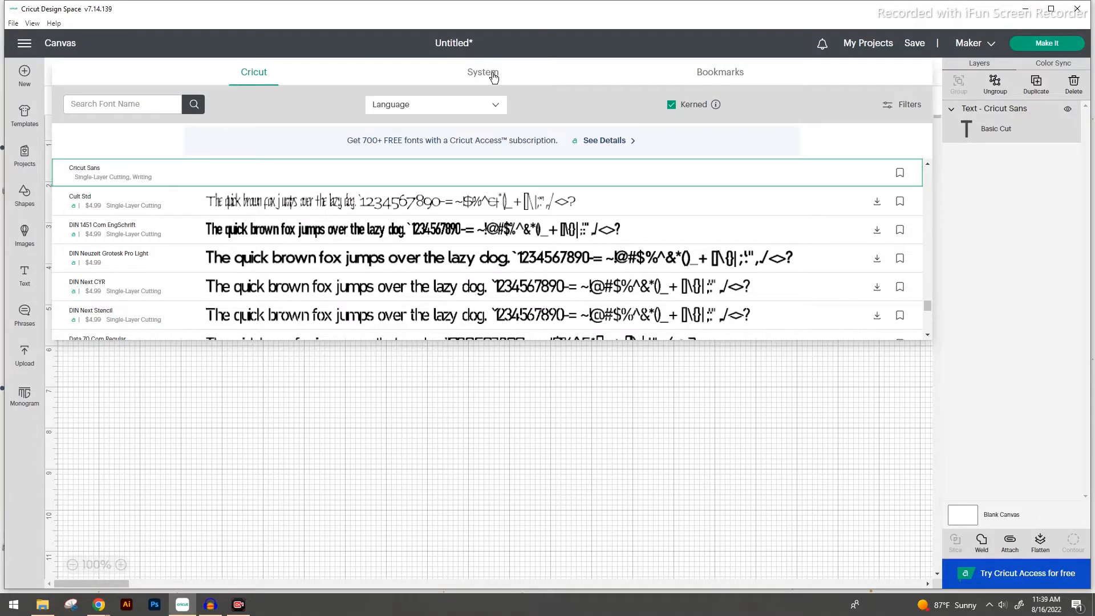
{"action": "left_click", "coordinate": [494, 76]}
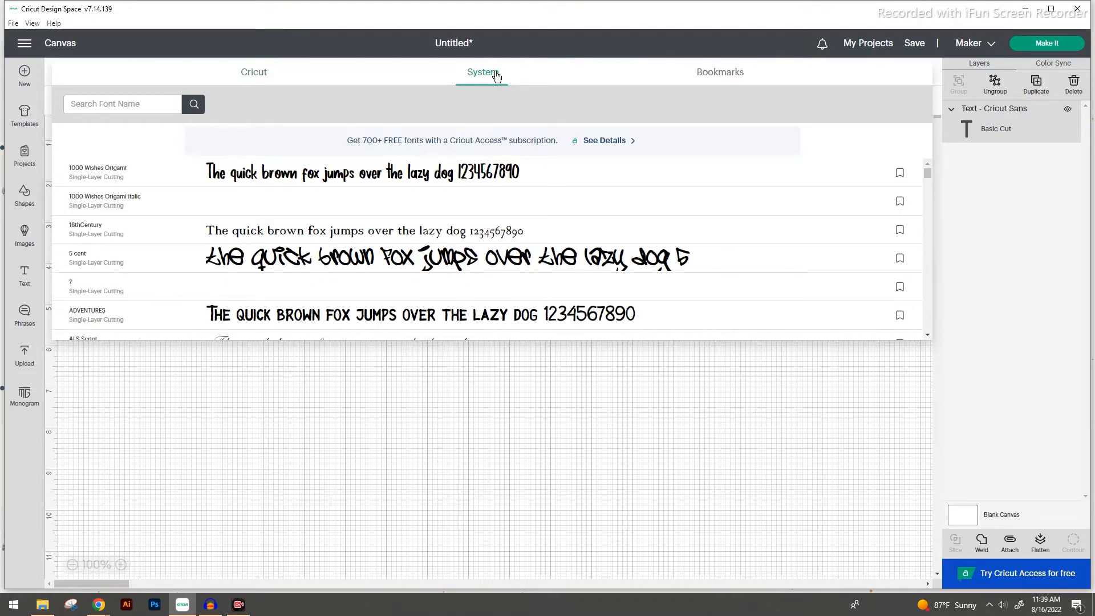
{"action": "left_click", "coordinate": [593, 387]}
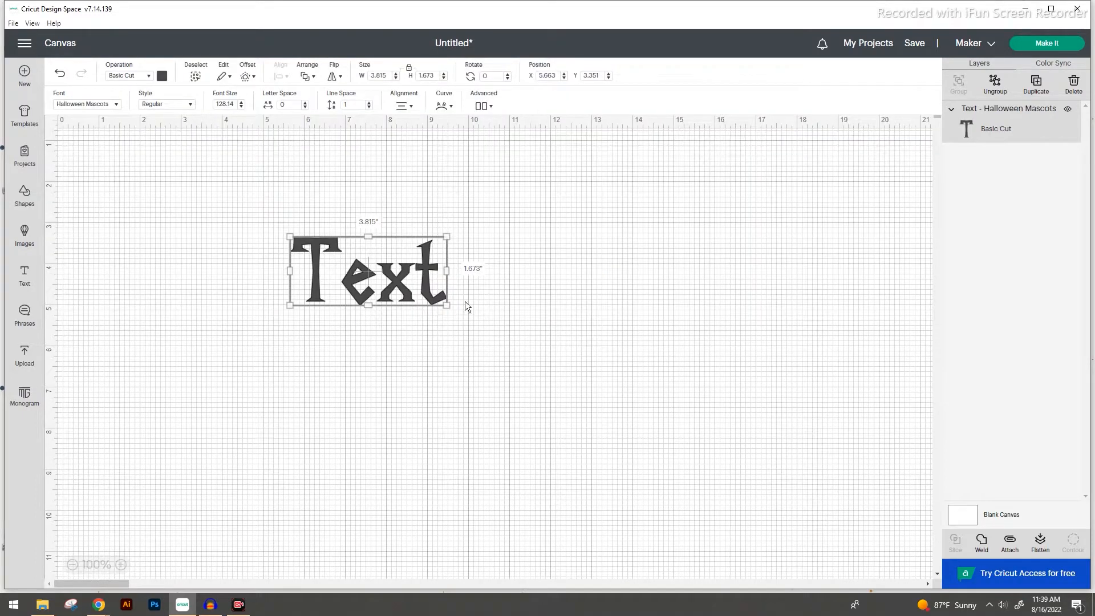
Replace the sample word with the single letter Z.
{"action": "double_click", "coordinate": [415, 266]}
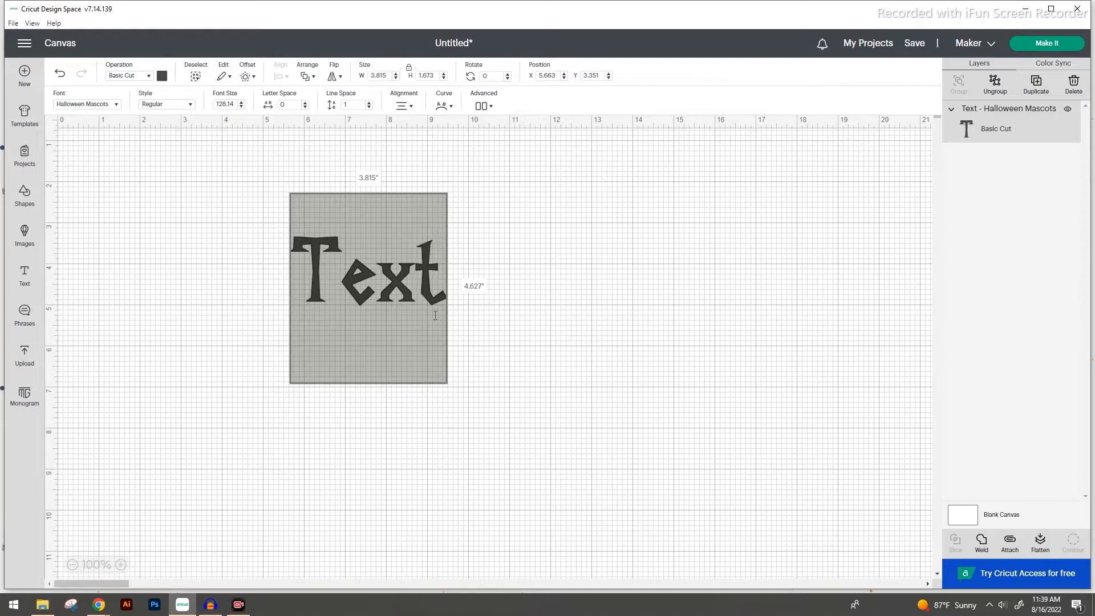
{"action": "type", "text": "Asd"}
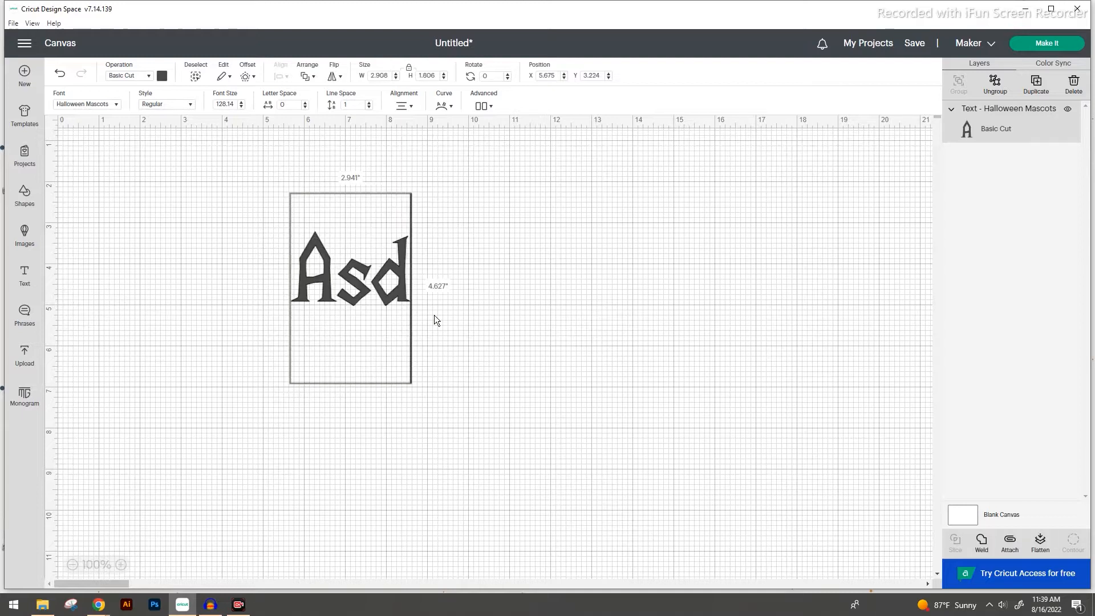
{"action": "key", "text": "BackSpace"}
{"action": "key", "text": "BackSpace"}
{"action": "key", "text": "BackSpace"}
{"action": "type", "text": "Z"}
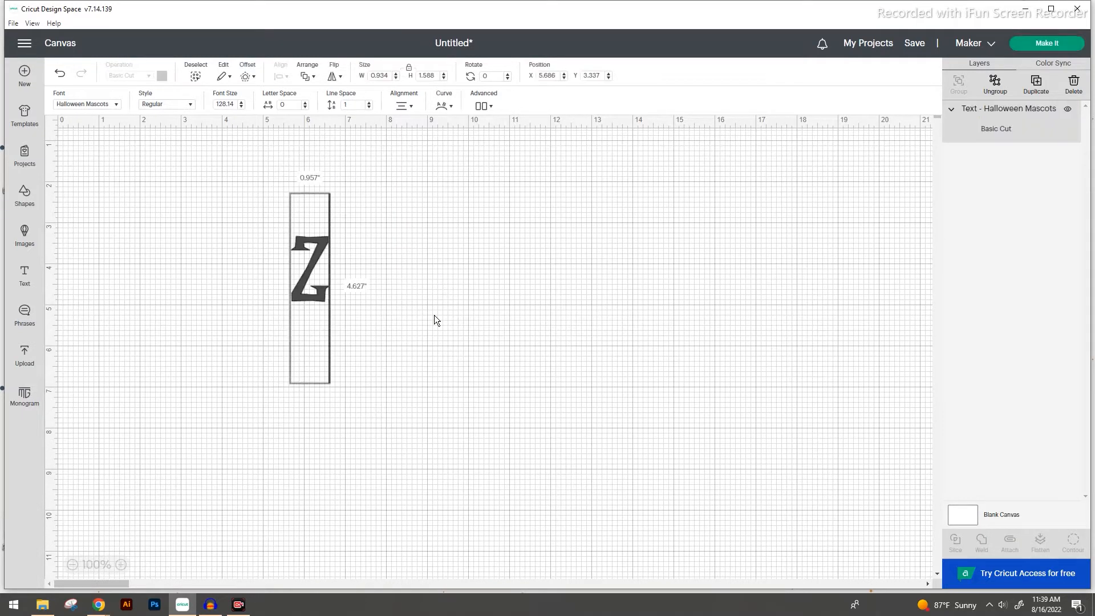
{"action": "left_click", "coordinate": [434, 318]}
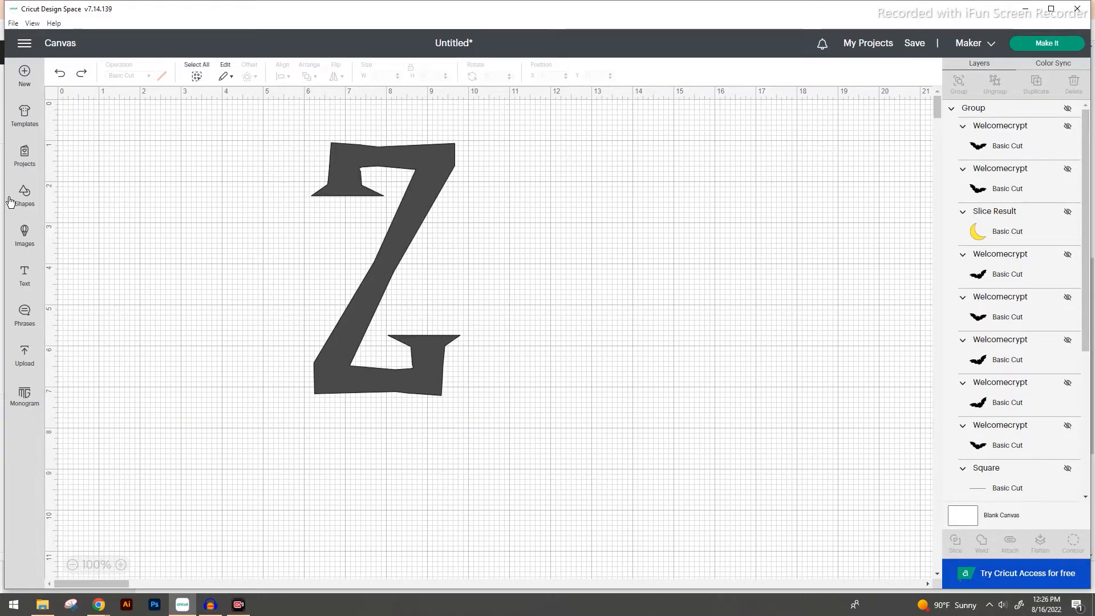
Add a square from the free shapes to the canvas and select it.
{"action": "left_click", "coordinate": [23, 197]}
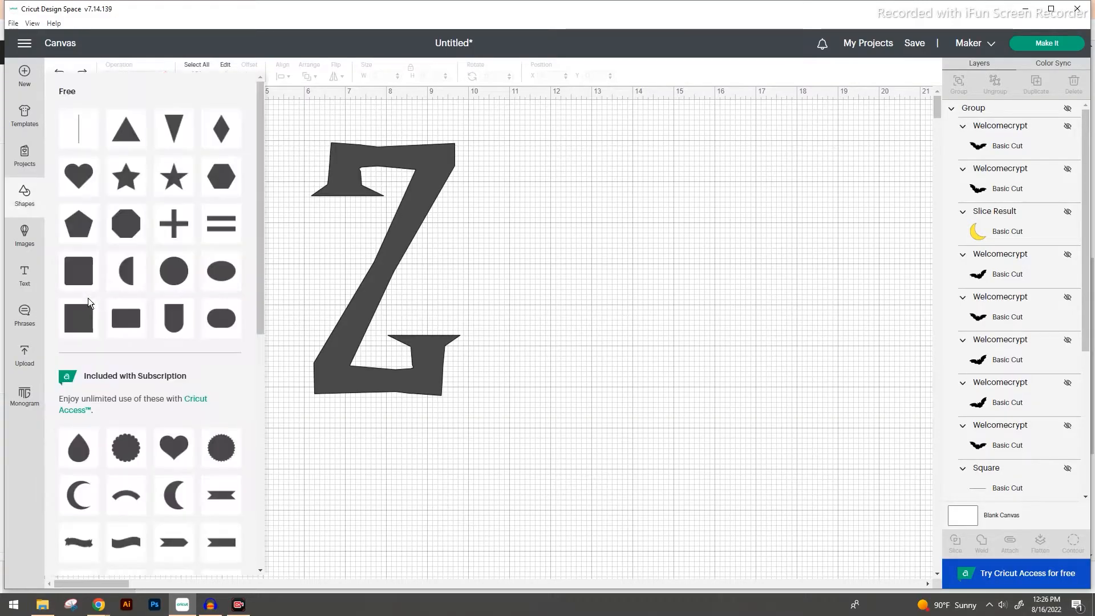
{"action": "left_click", "coordinate": [88, 296]}
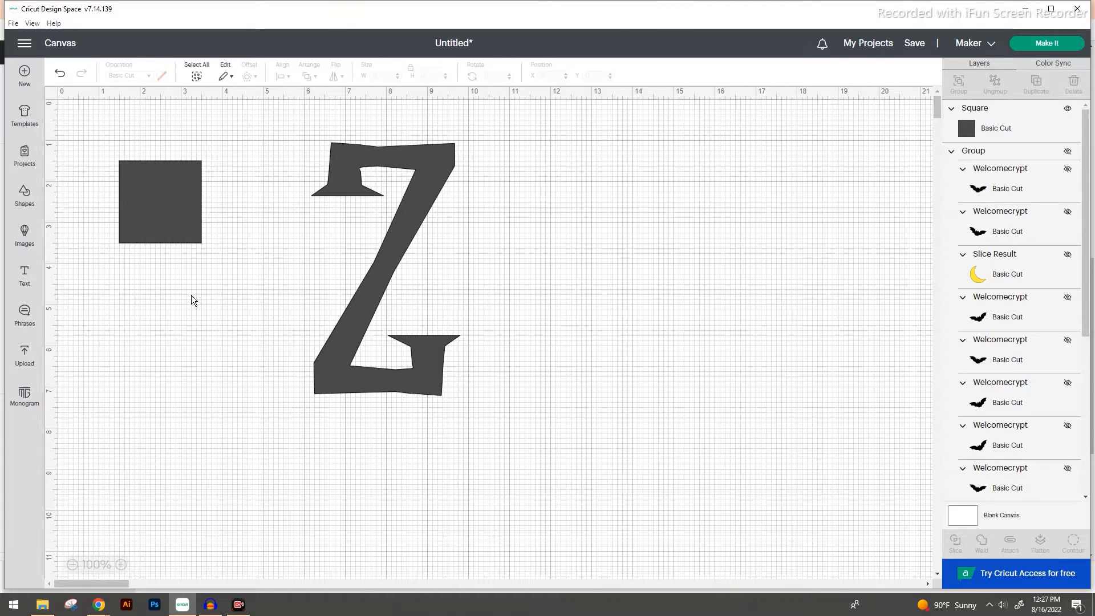
{"action": "left_click", "coordinate": [147, 169]}
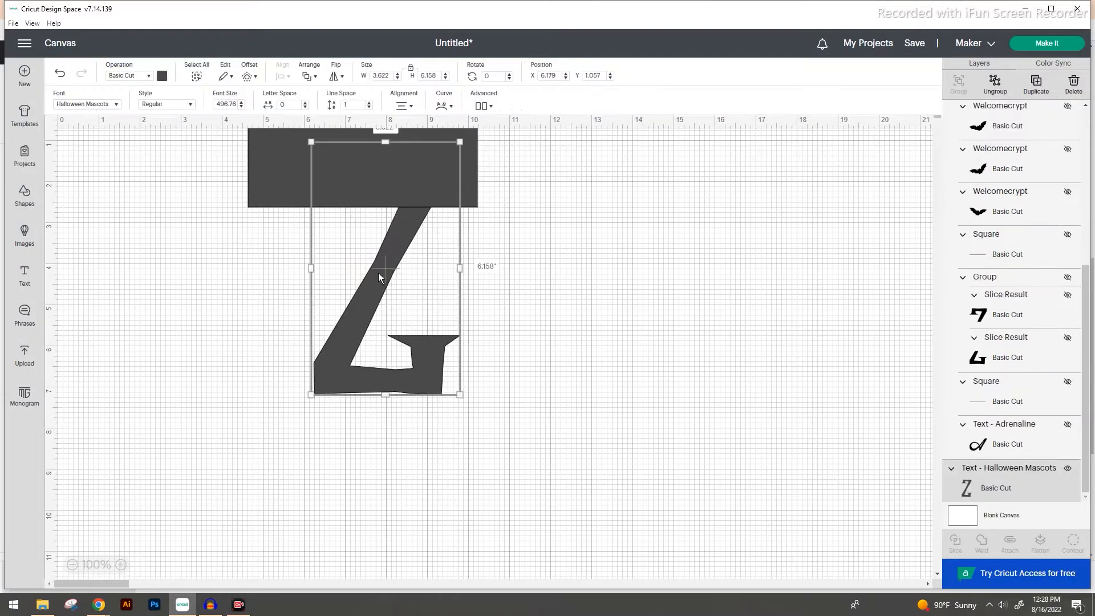
Bring the letter Z to the front and shift it left over the dark rectangle.
{"action": "right_click", "coordinate": [378, 273]}
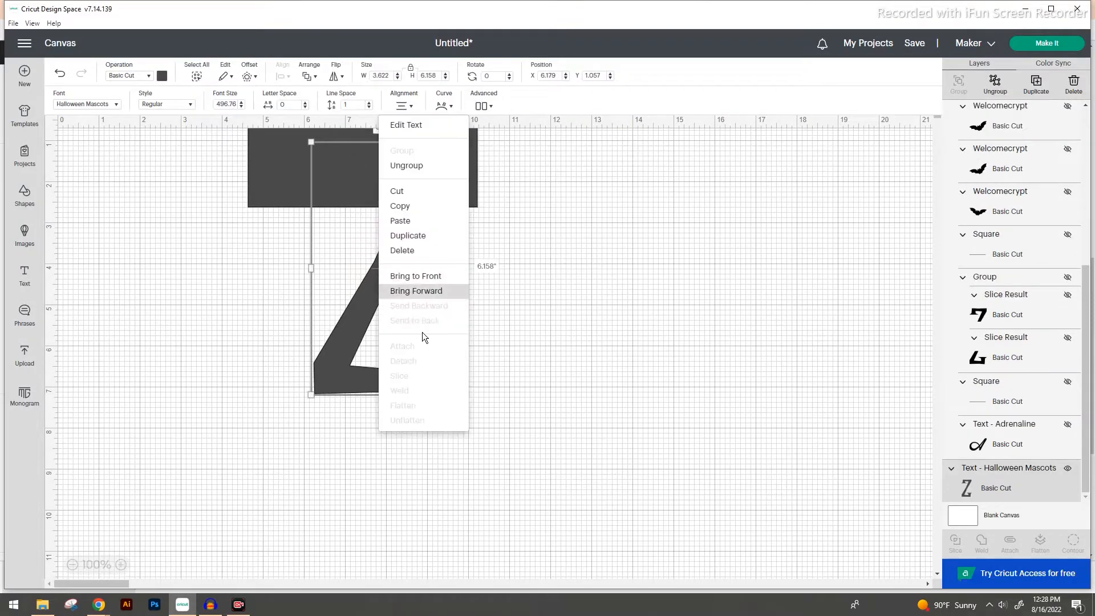
{"action": "left_click", "coordinate": [416, 275]}
{"action": "left_click_drag", "start_coordinate": [393, 236], "coordinate": [366, 234]}
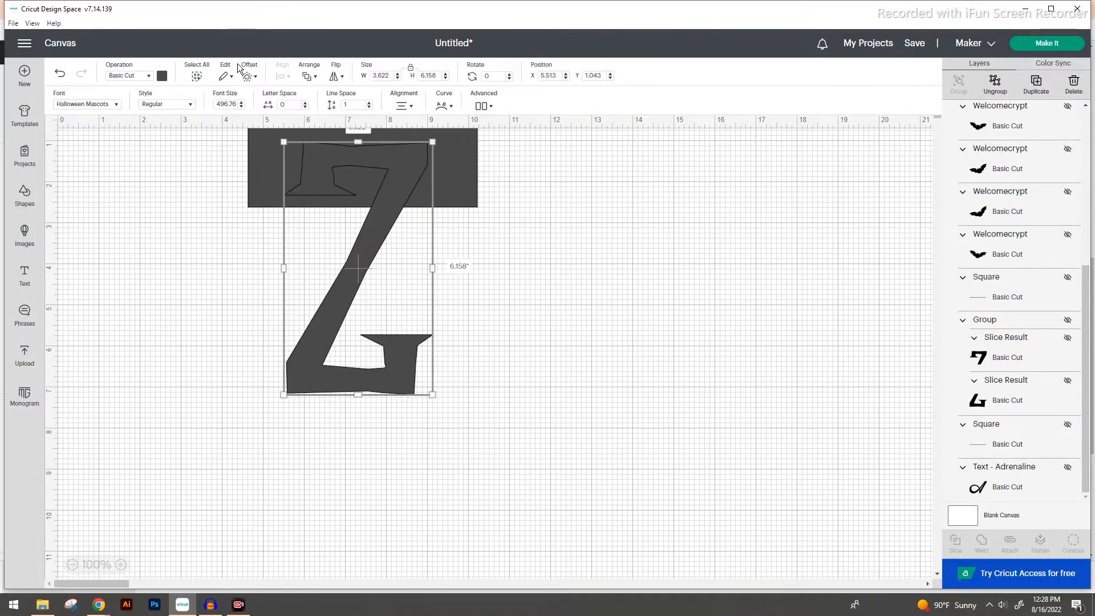
Colour the letter Z red so that it stands out from the rectangle.
{"action": "left_click", "coordinate": [163, 77]}
{"action": "left_click", "coordinate": [174, 158]}
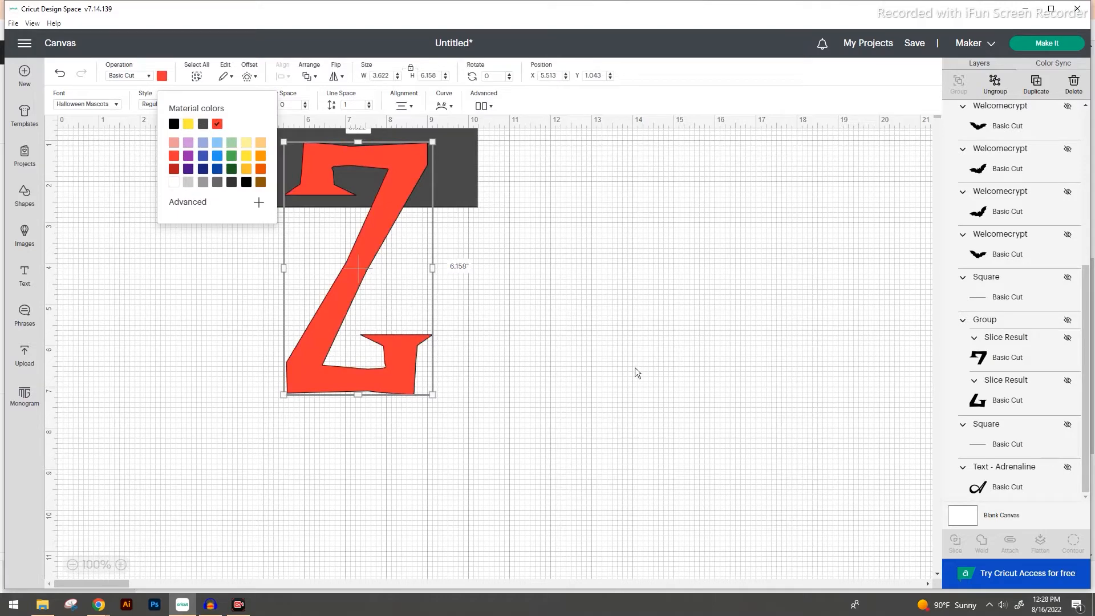
{"action": "left_click", "coordinate": [459, 244]}
Adjust the Z's position and resize the rectangle to about 5.4 by 3.1 inches so it sits behind the letter's upper half.
{"action": "left_click_drag", "start_coordinate": [390, 213], "coordinate": [384, 207]}
{"action": "left_click", "coordinate": [483, 184]}
{"action": "left_click", "coordinate": [454, 190]}
{"action": "left_click_drag", "start_coordinate": [531, 377], "coordinate": [538, 271]}
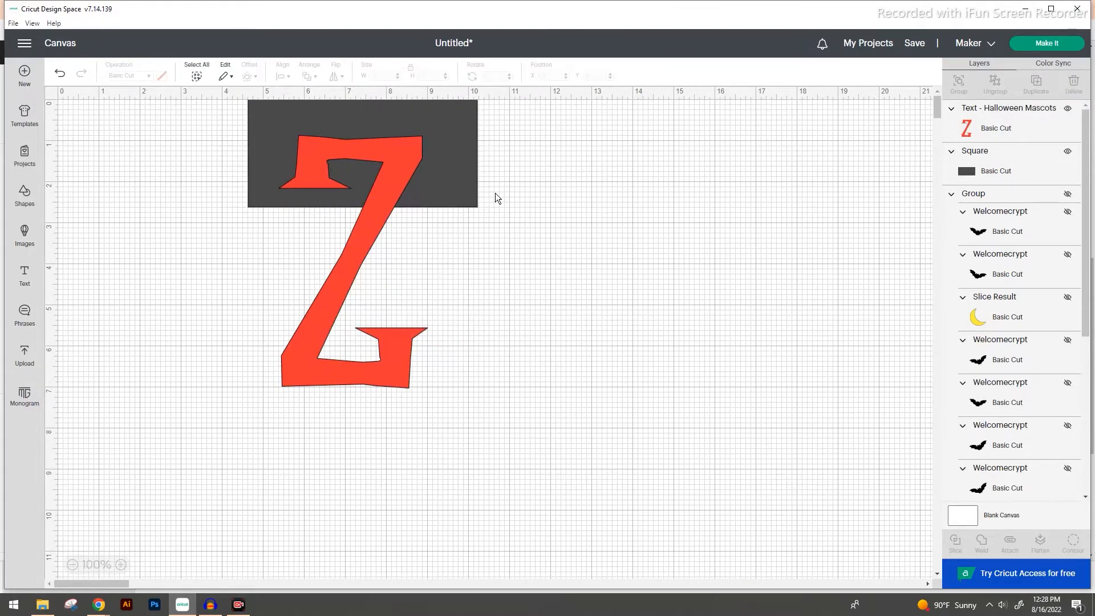
{"action": "left_click", "coordinate": [474, 193]}
{"action": "left_click_drag", "start_coordinate": [481, 214], "coordinate": [476, 262]}
{"action": "left_click", "coordinate": [508, 269]}
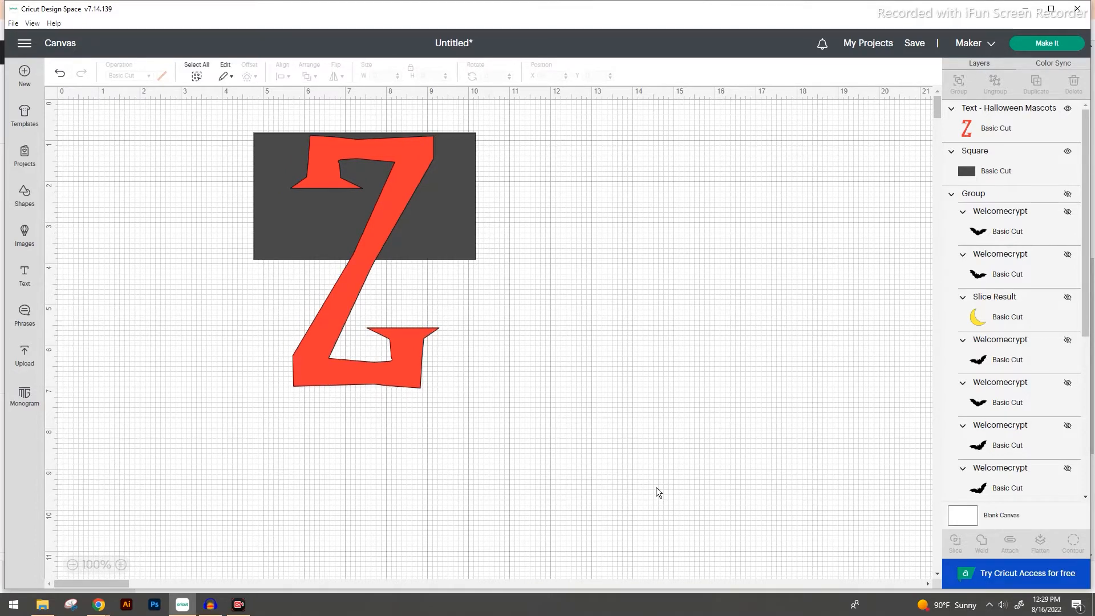
Slice the red Z with the rectangle behind it.
{"action": "left_click_drag", "start_coordinate": [665, 502], "coordinate": [210, 108]}
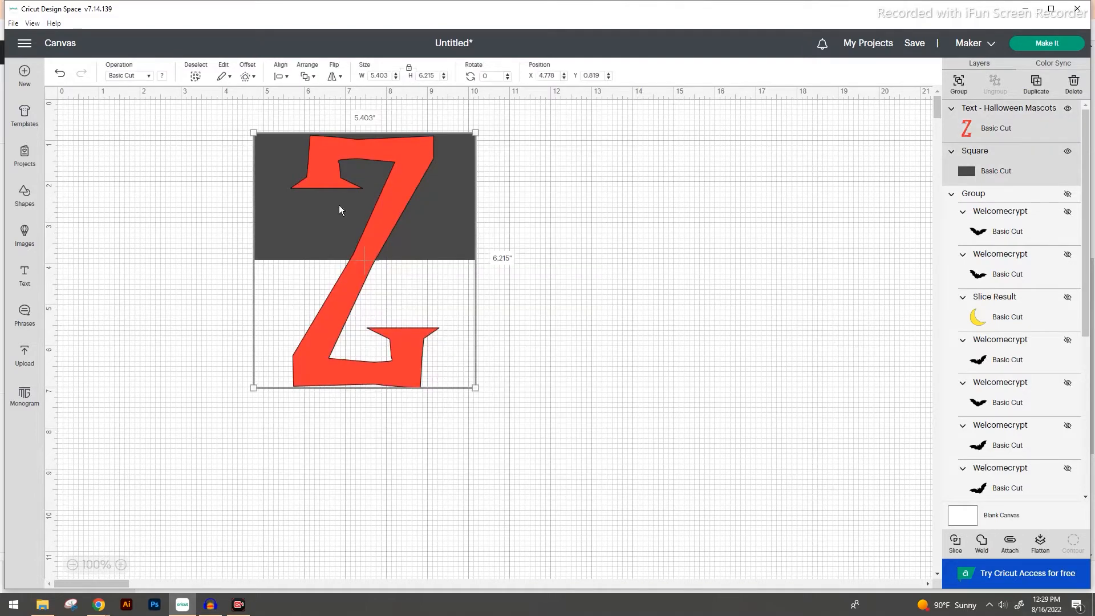
{"action": "right_click", "coordinate": [386, 237]}
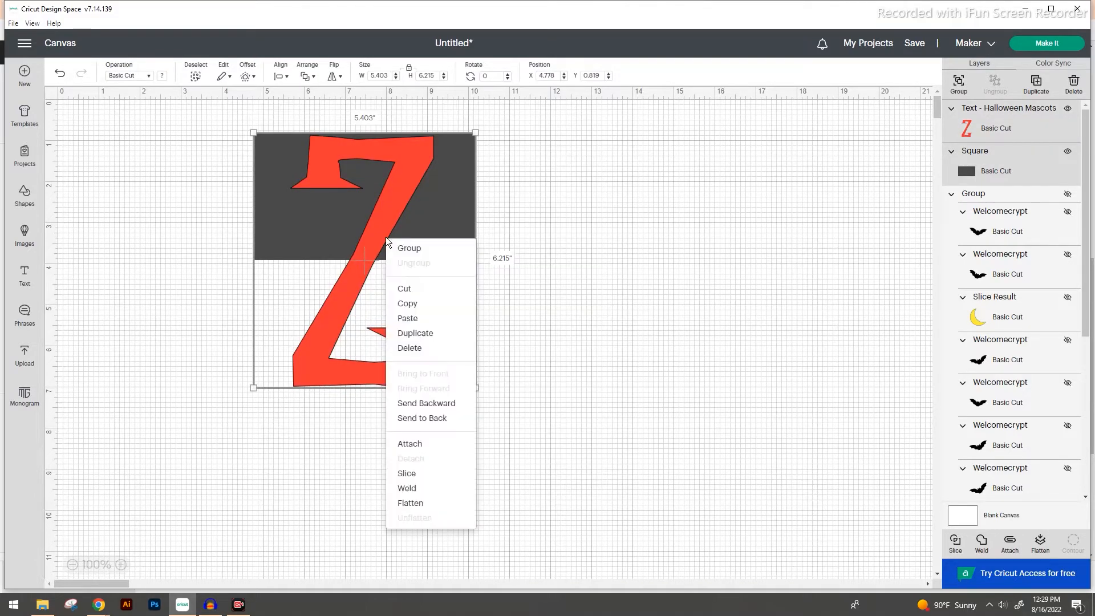
{"action": "left_click", "coordinate": [445, 473]}
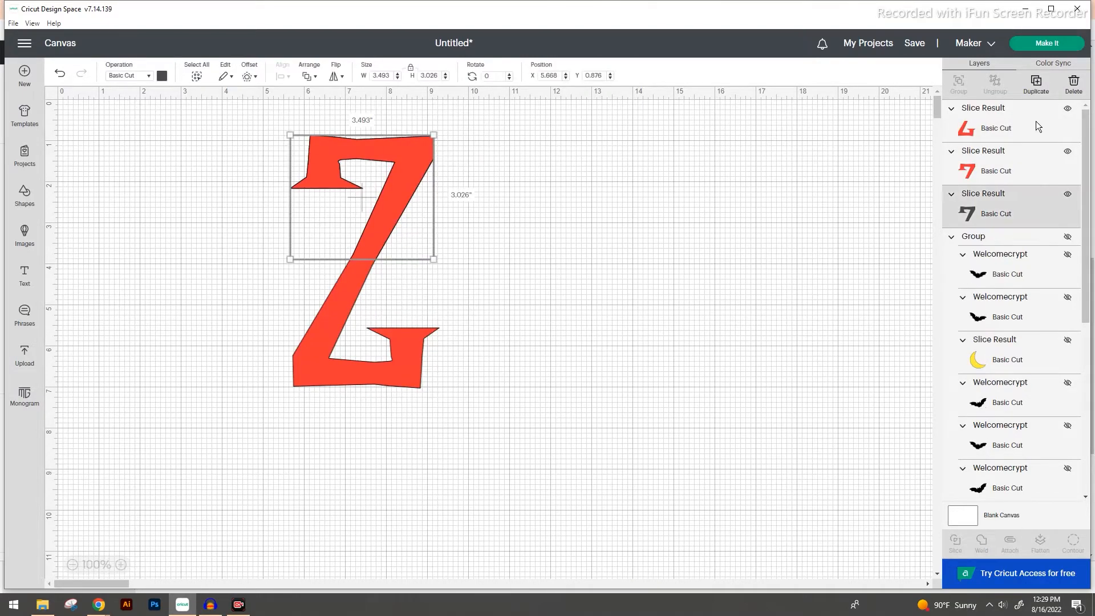
Move the two red halves of the Z away from the dark leftover slice and delete that leftover.
{"action": "left_click", "coordinate": [593, 177]}
{"action": "left_click_drag", "start_coordinate": [393, 195], "coordinate": [651, 194]}
{"action": "left_click_drag", "start_coordinate": [394, 374], "coordinate": [628, 420]}
{"action": "left_click", "coordinate": [371, 200]}
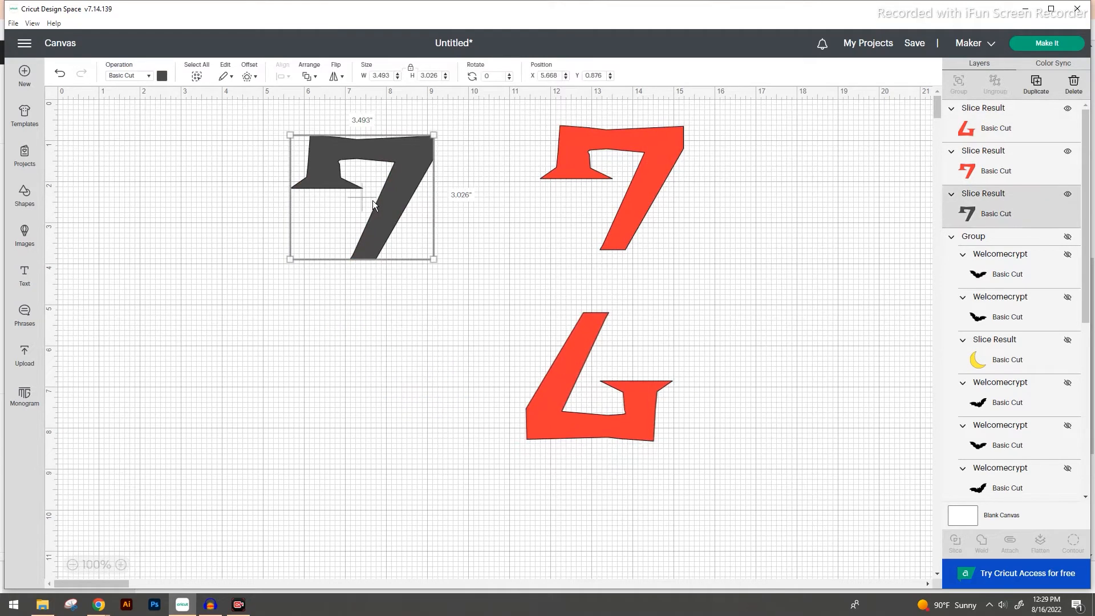
{"action": "key", "text": "Delete"}
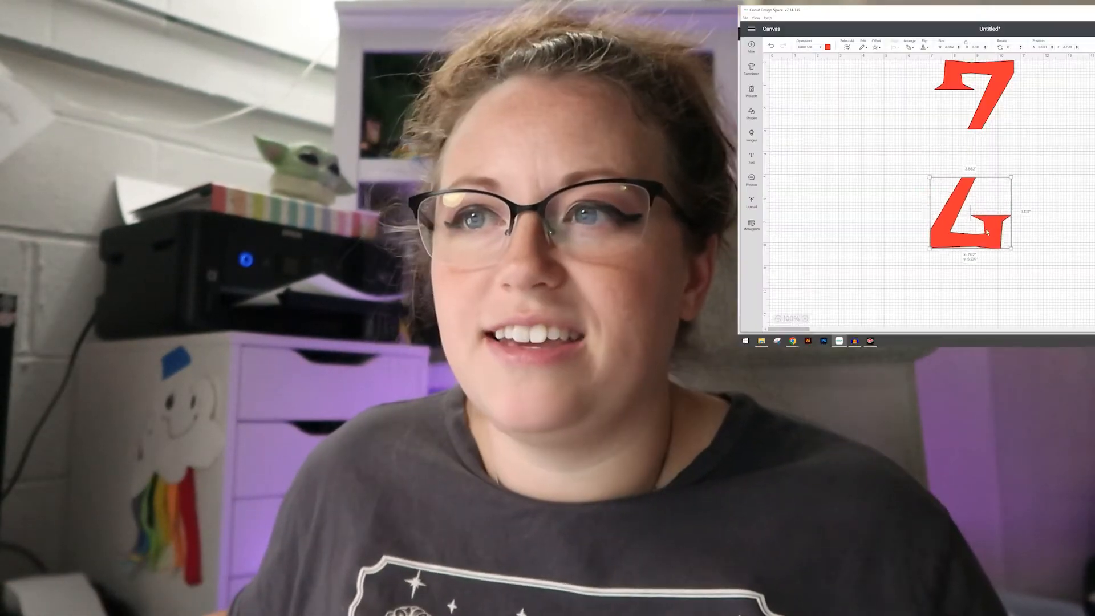
Move the lower half of the Z closer to the upper half, keeping a gap between them.
{"action": "left_click_drag", "start_coordinate": [987, 232], "coordinate": [987, 212]}
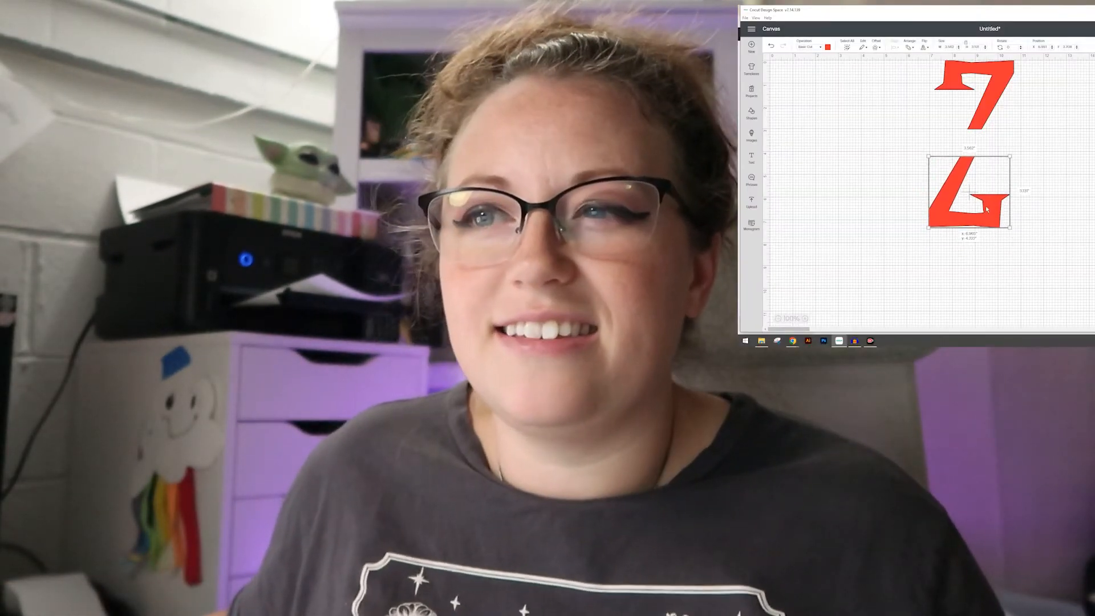
{"action": "left_click", "coordinate": [1055, 223]}
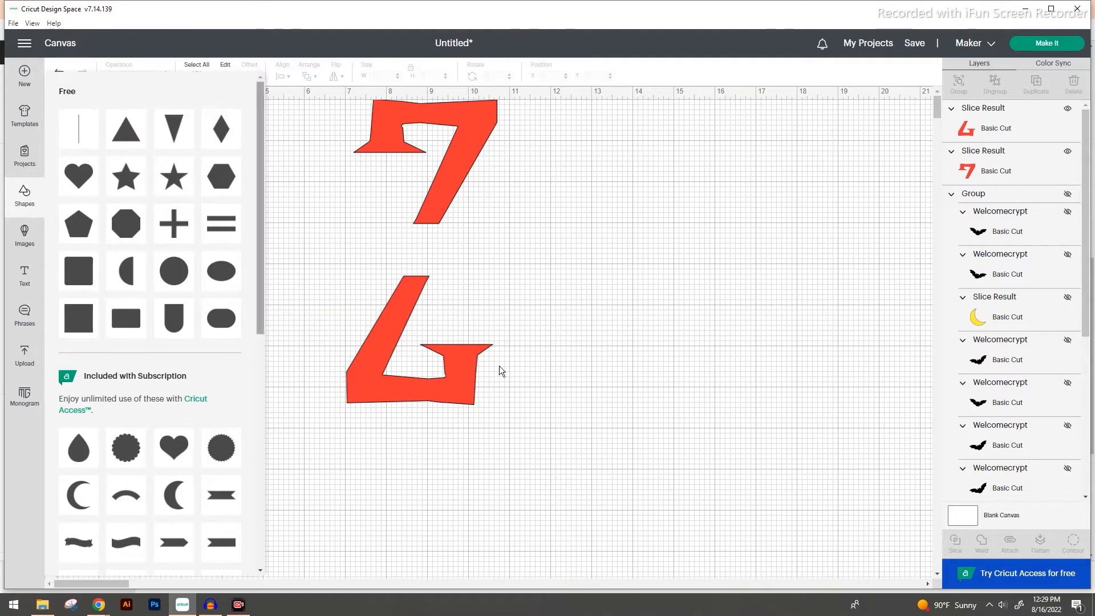
Add another free square shape to the canvas for the divider bars.
{"action": "left_click", "coordinate": [626, 340]}
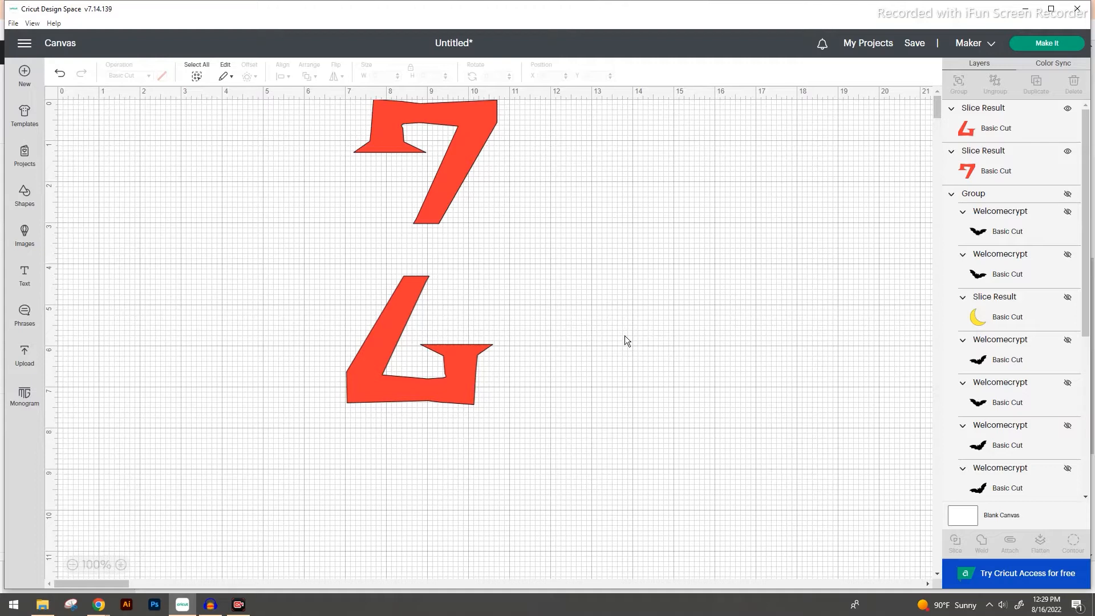
{"action": "left_click", "coordinate": [25, 194]}
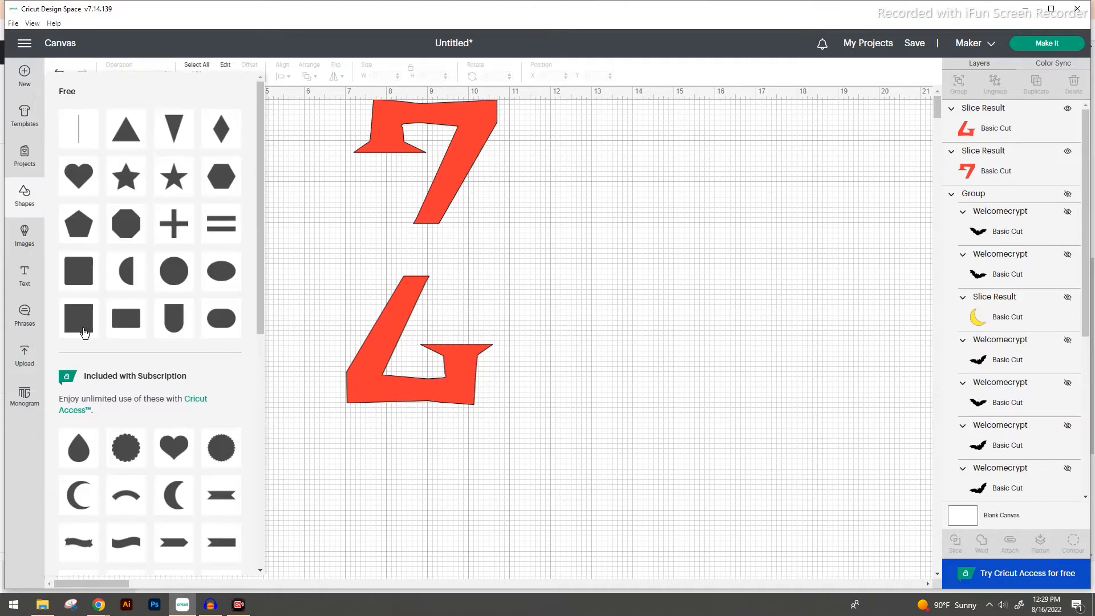
{"action": "left_click", "coordinate": [83, 332]}
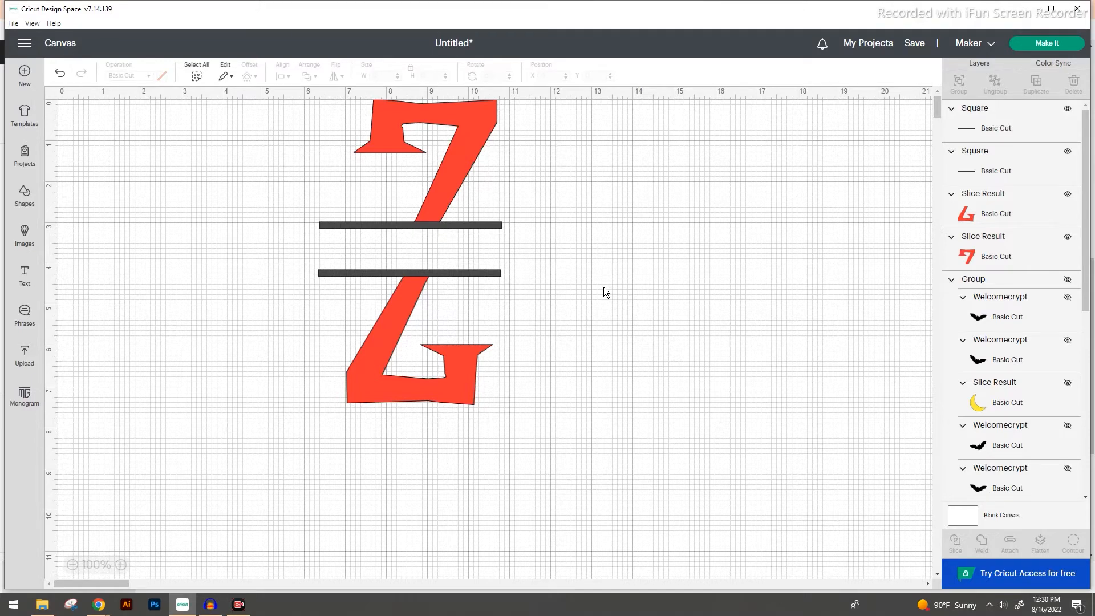
Shift the lower half of the Z slightly left and group it with the upper half.
{"action": "left_click_drag", "start_coordinate": [466, 386], "coordinate": [442, 386]}
{"action": "left_click", "coordinate": [696, 418]}
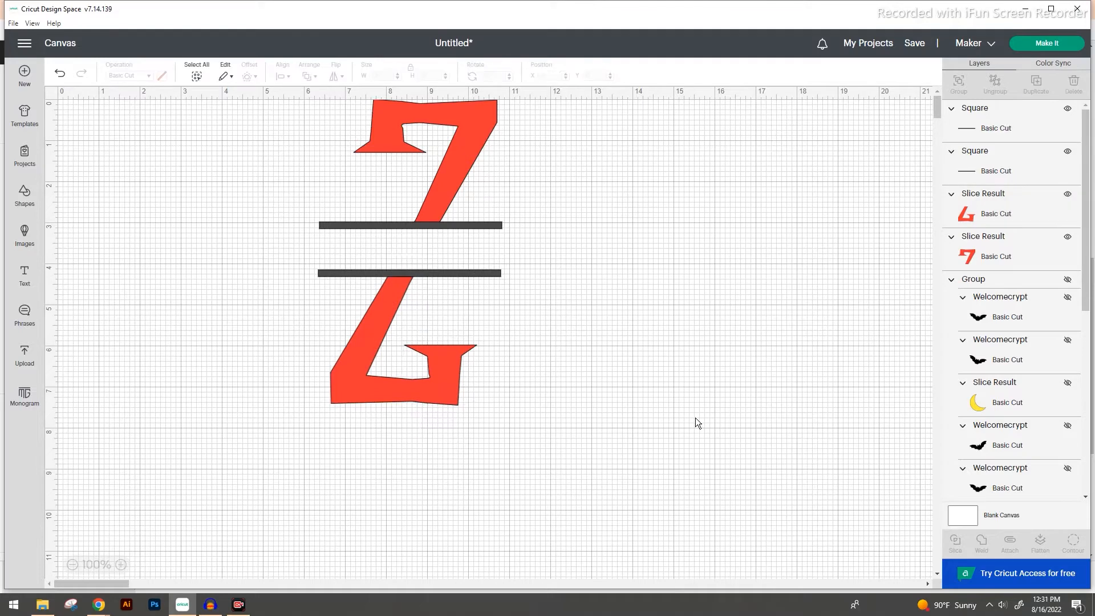
{"action": "left_click", "coordinate": [494, 114]}
{"action": "left_click", "coordinate": [448, 361], "text": "shift"}
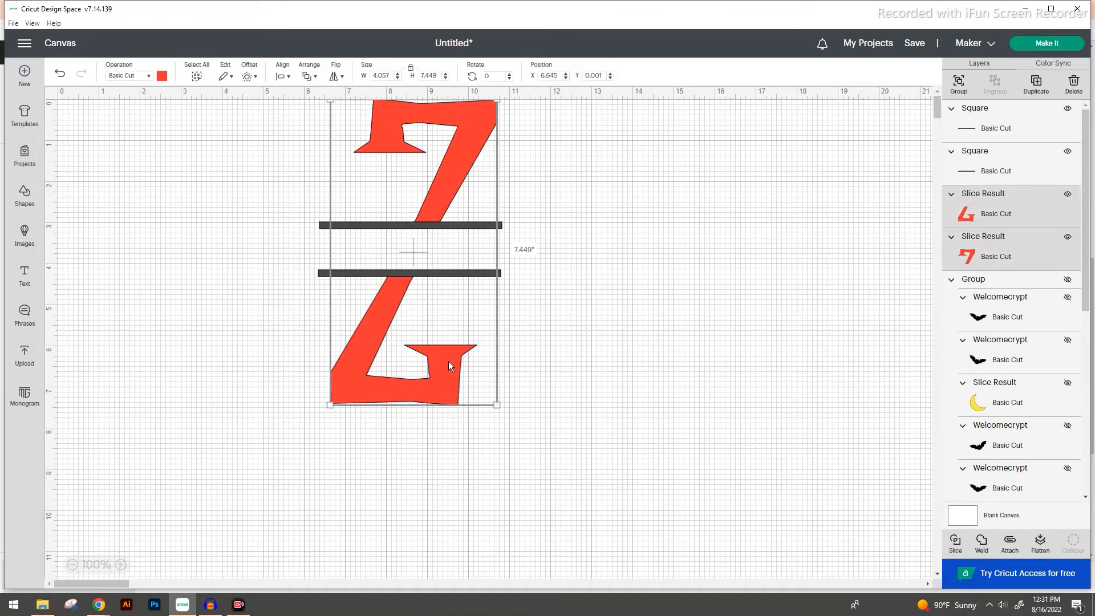
{"action": "key", "text": "ctrl+g"}
{"action": "left_click", "coordinate": [565, 285]}
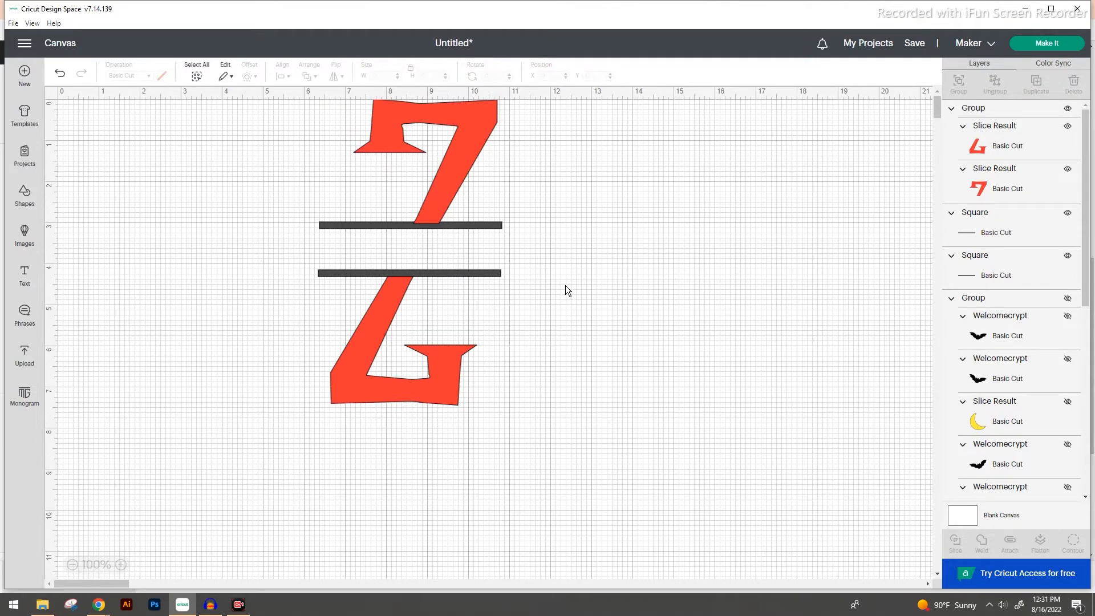
Centre the grouped Z halves and the two bars horizontally with one another.
{"action": "key", "text": "ctrl+a"}
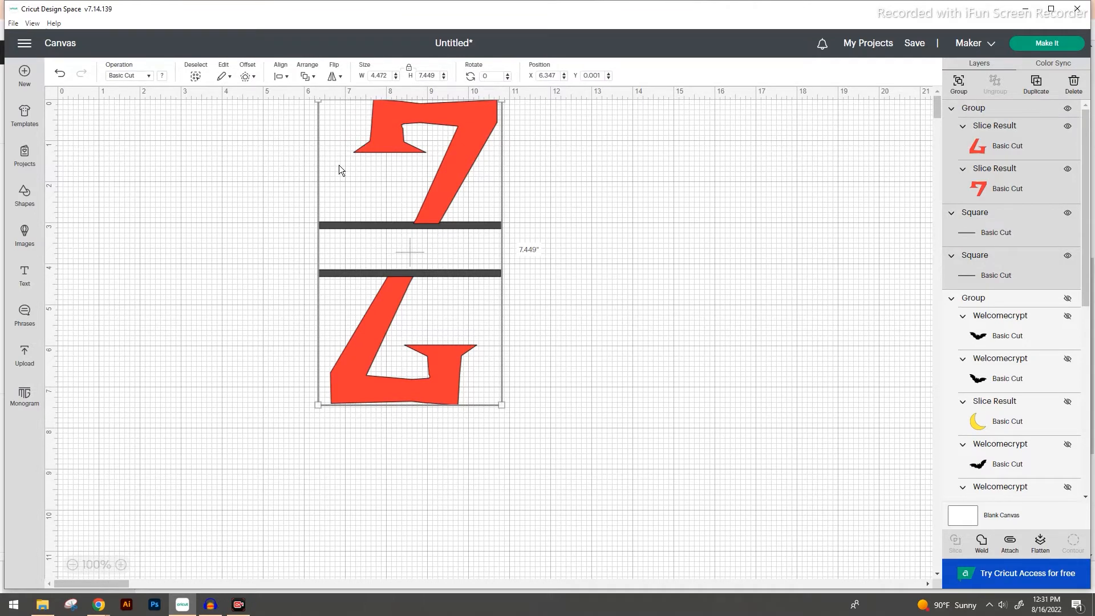
{"action": "left_click", "coordinate": [285, 78]}
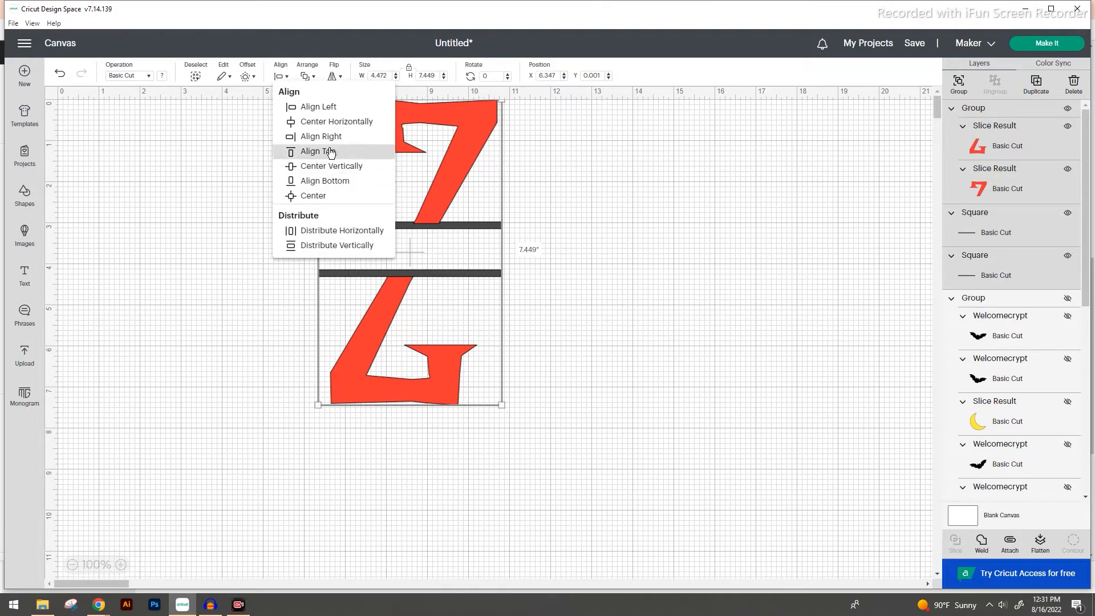
{"action": "left_click", "coordinate": [328, 121]}
{"action": "left_click", "coordinate": [574, 268]}
Colour the Z halves and both divider bars black.
{"action": "left_click_drag", "start_coordinate": [628, 491], "coordinate": [310, 94]}
{"action": "left_click", "coordinate": [164, 77]}
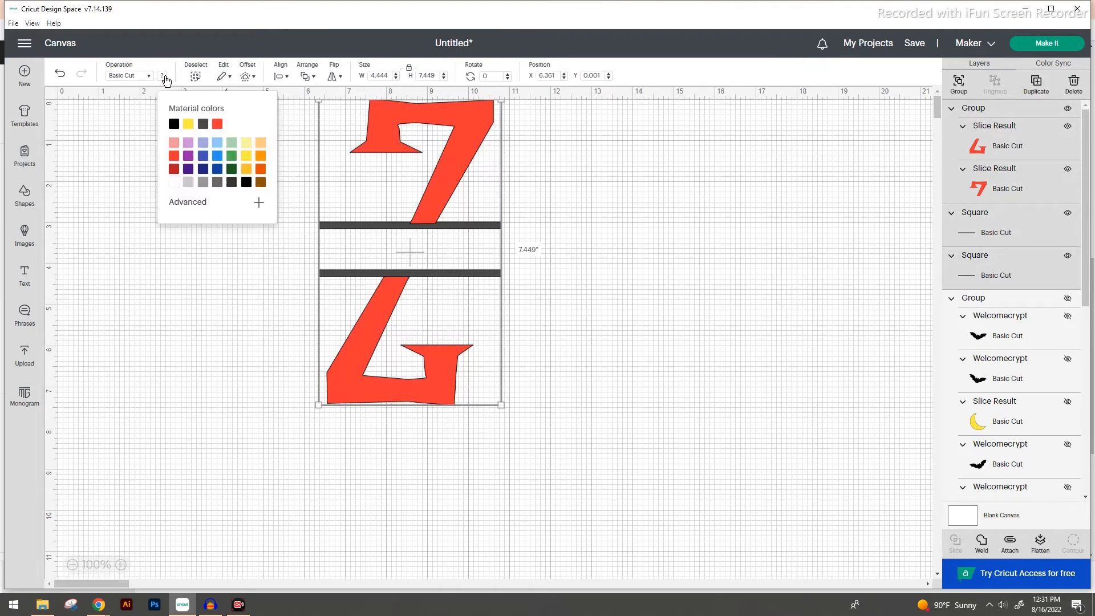
{"action": "left_click", "coordinate": [174, 124]}
{"action": "left_click", "coordinate": [577, 316]}
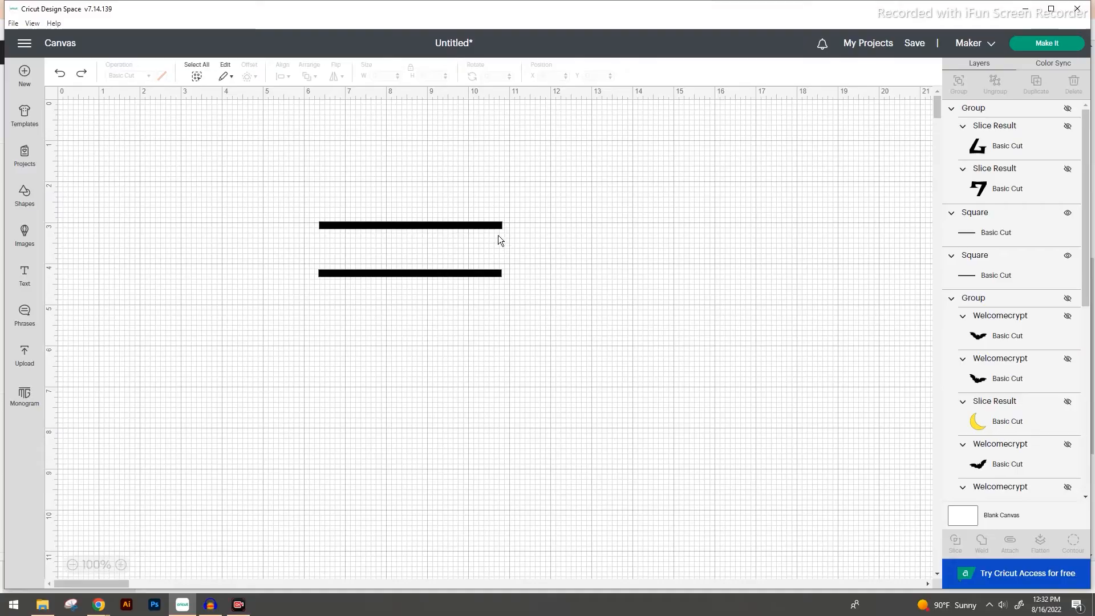
Stretch the upper black bar rightward to about 5.8 inches wide.
{"action": "left_click", "coordinate": [494, 225]}
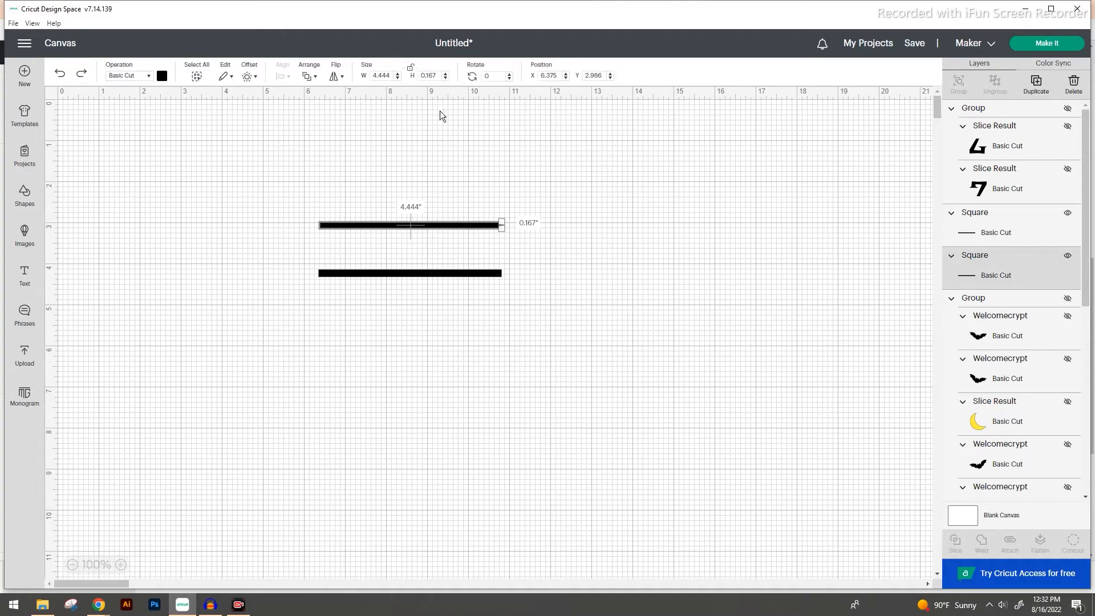
{"action": "left_click_drag", "start_coordinate": [503, 233], "coordinate": [561, 229]}
{"action": "left_click", "coordinate": [611, 261]}
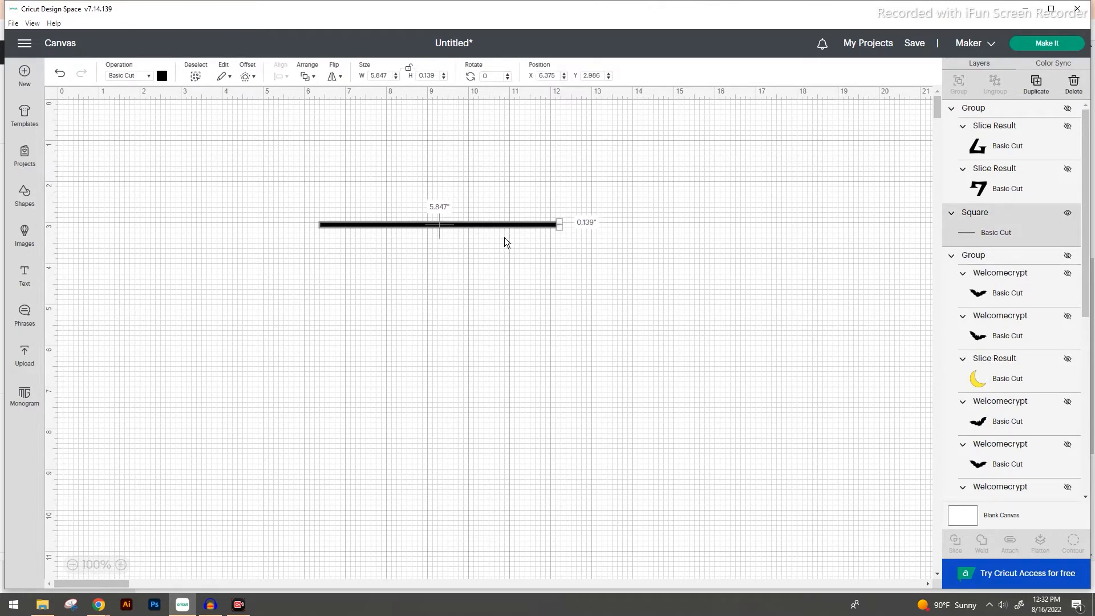
Duplicate the black bar, show the grouped Z halves and place the copy along the lower half's cut edge.
{"action": "key", "text": "ctrl+d"}
{"action": "left_click_drag", "start_coordinate": [403, 227], "coordinate": [543, 265]}
{"action": "left_click", "coordinate": [737, 207]}
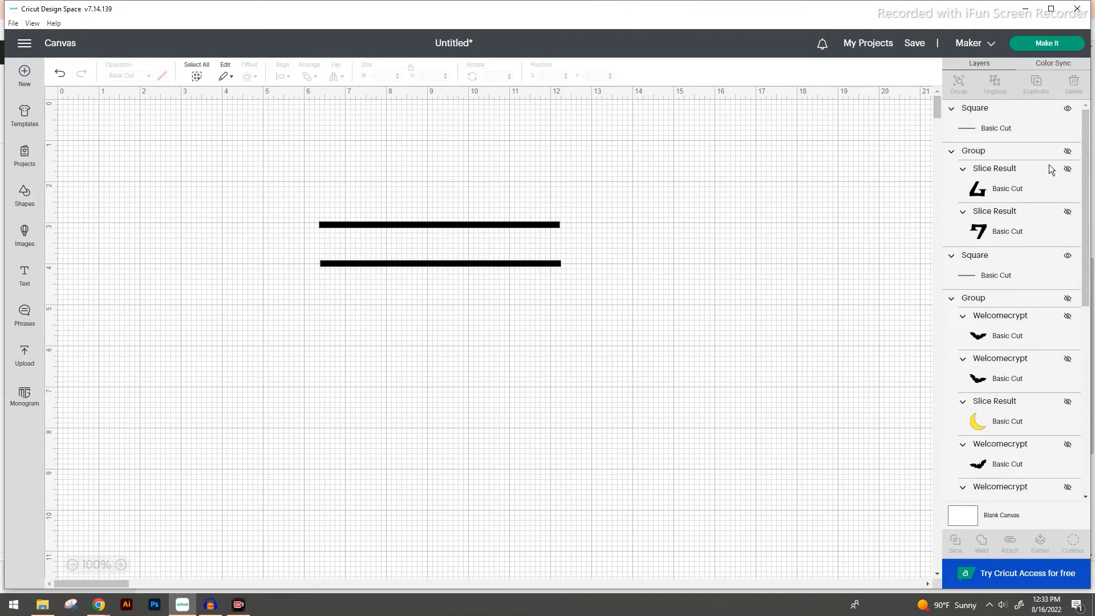
{"action": "left_click", "coordinate": [1066, 152]}
{"action": "left_click_drag", "start_coordinate": [493, 265], "coordinate": [473, 275]}
Centre the two divider bars and the grouped Z halves horizontally with one another.
{"action": "left_click_drag", "start_coordinate": [680, 477], "coordinate": [187, 92]}
{"action": "left_click", "coordinate": [280, 75]}
{"action": "left_click", "coordinate": [314, 121]}
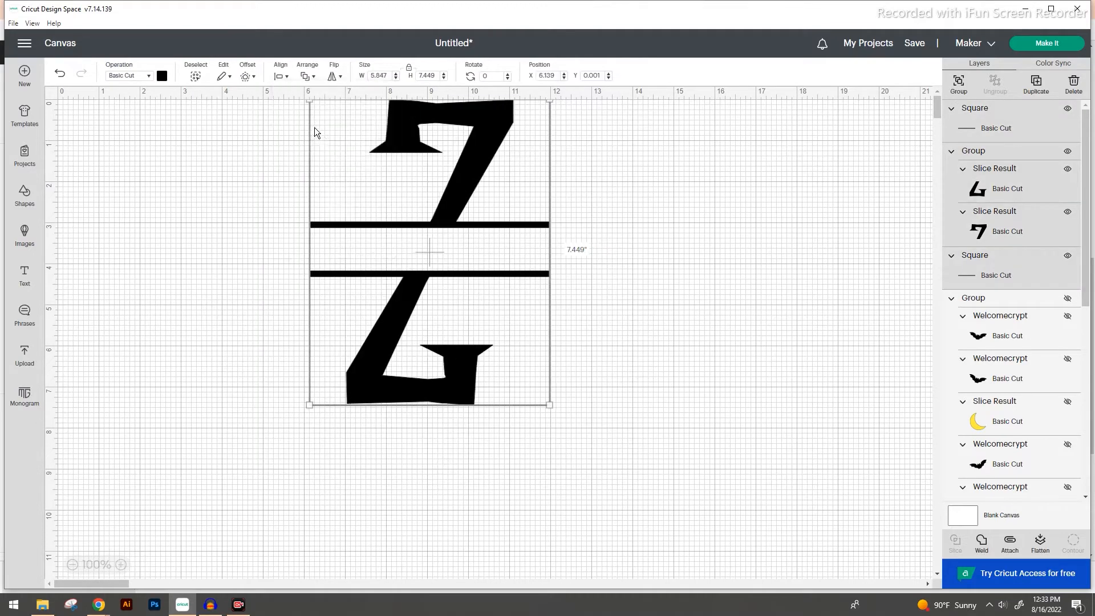
{"action": "left_click", "coordinate": [657, 256]}
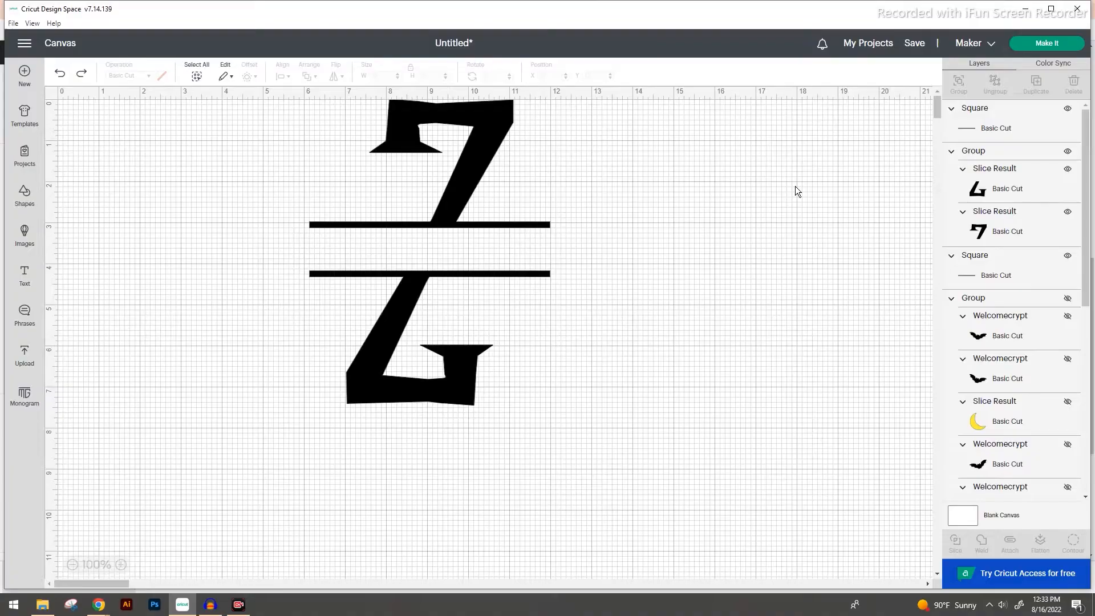
Ungroup the upper and lower halves of the Z.
{"action": "left_click", "coordinate": [441, 108]}
{"action": "right_click", "coordinate": [441, 107]}
{"action": "left_click", "coordinate": [493, 134]}
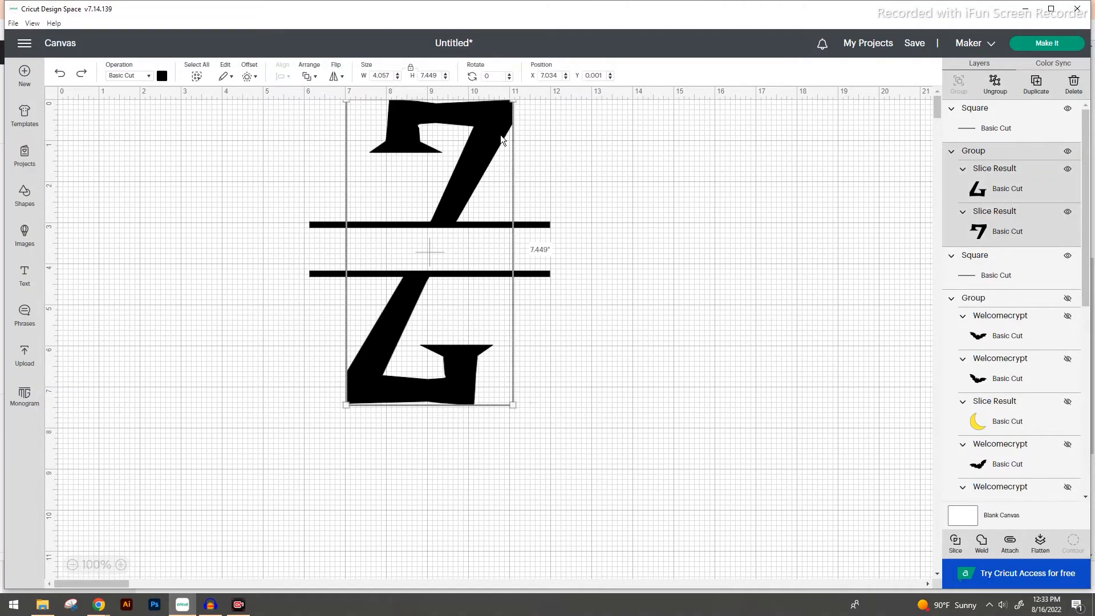
{"action": "left_click", "coordinate": [589, 140]}
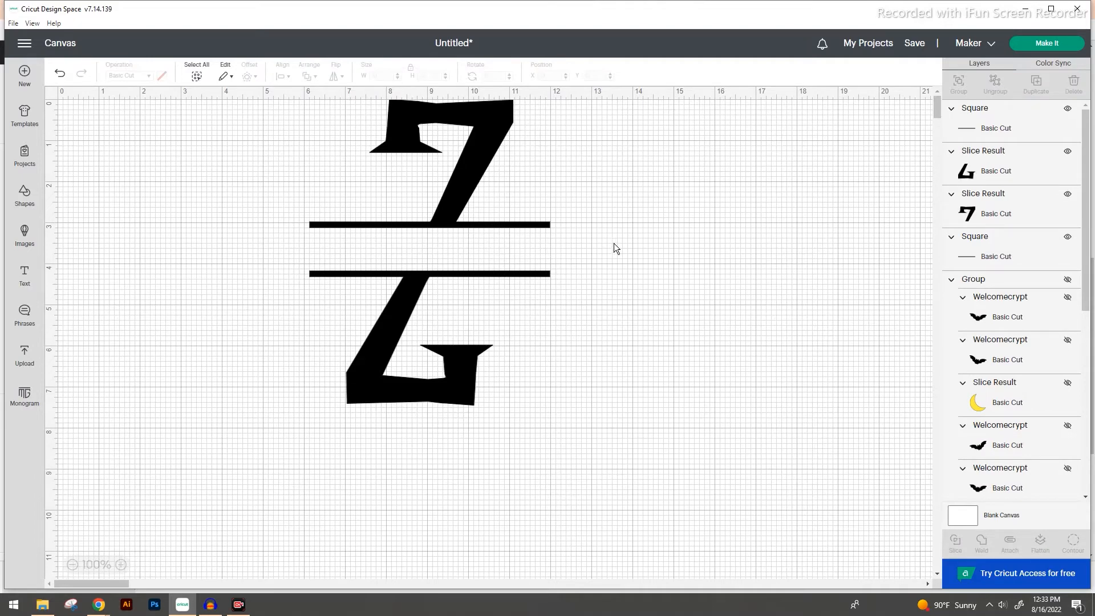
Colour the upper divider bar red, leaving the Z halves and lower bar black.
{"action": "left_click_drag", "start_coordinate": [637, 240], "coordinate": [231, 85]}
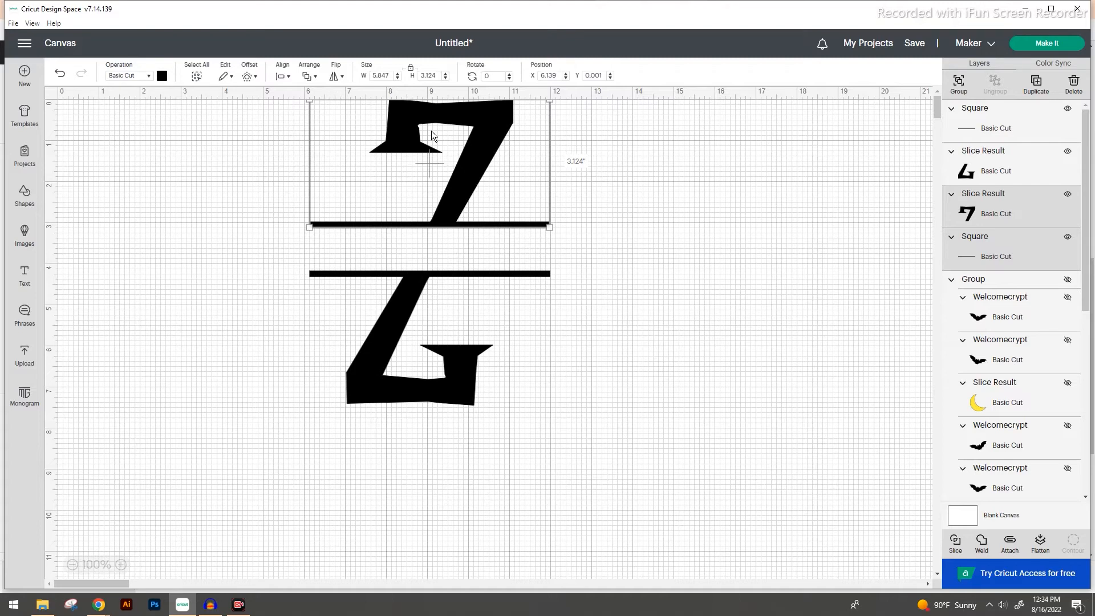
{"action": "left_click", "coordinate": [416, 127]}
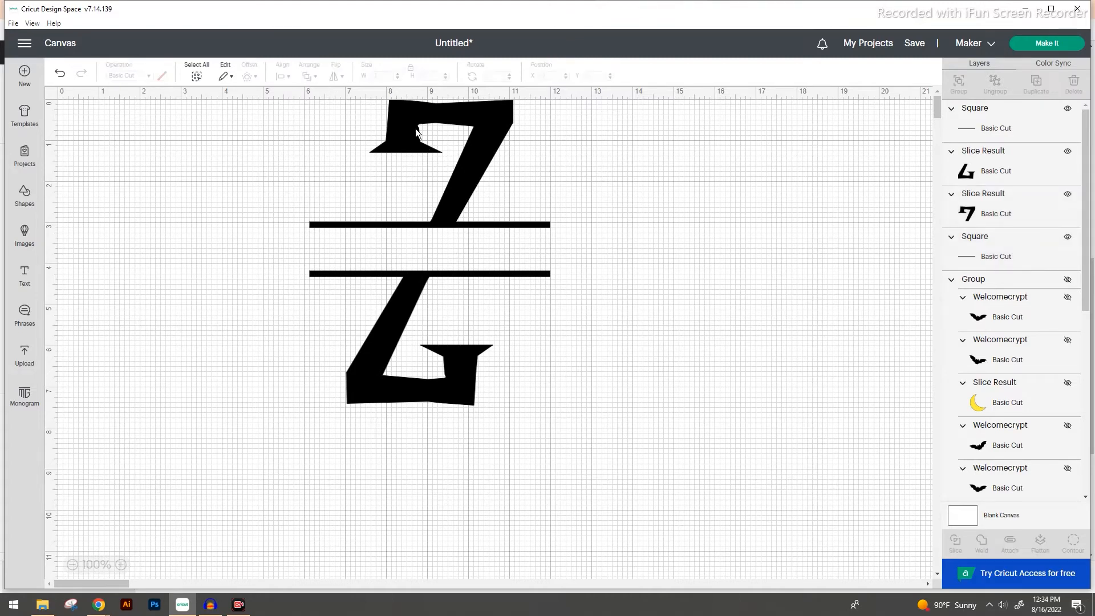
{"action": "left_click", "coordinate": [320, 225]}
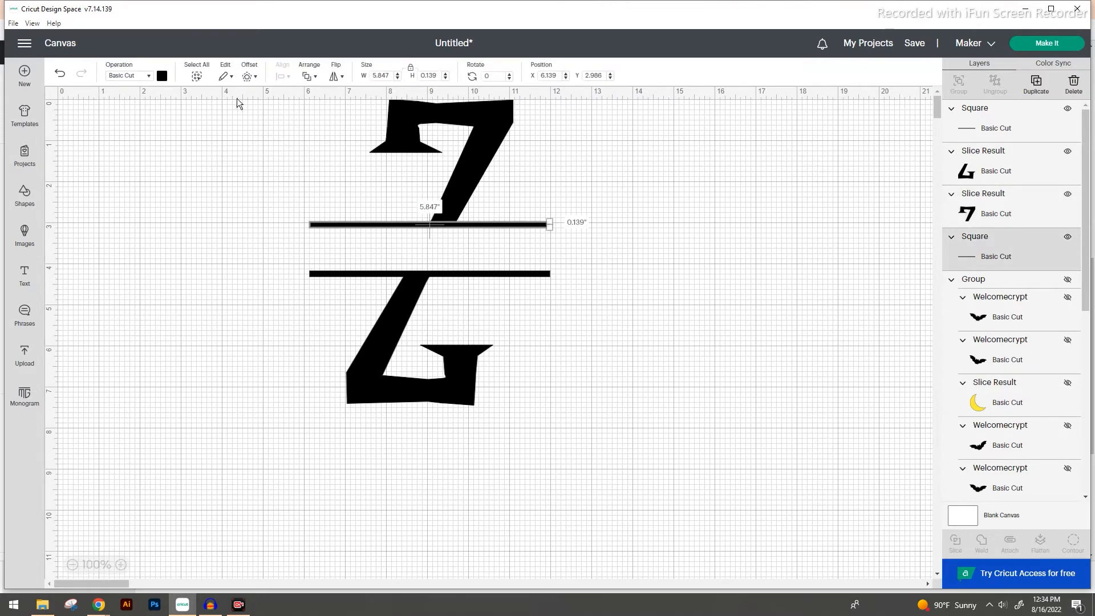
{"action": "left_click", "coordinate": [161, 76]}
{"action": "left_click", "coordinate": [174, 155]}
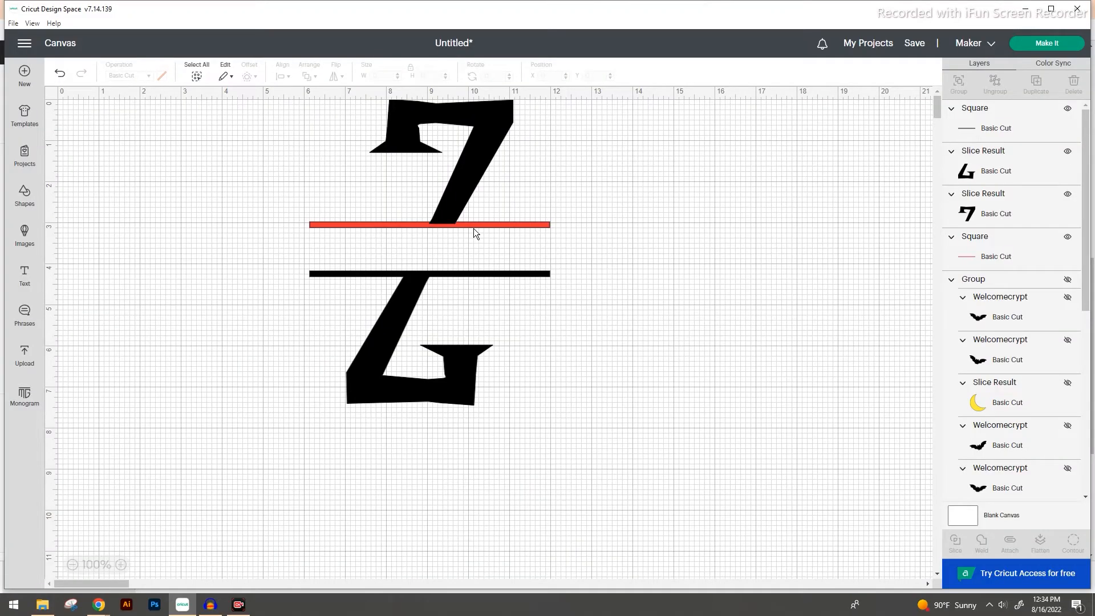
Weld the upper Z half and the red divider bar into one shape.
{"action": "left_click_drag", "start_coordinate": [595, 241], "coordinate": [486, 115]}
{"action": "right_click", "coordinate": [486, 116]}
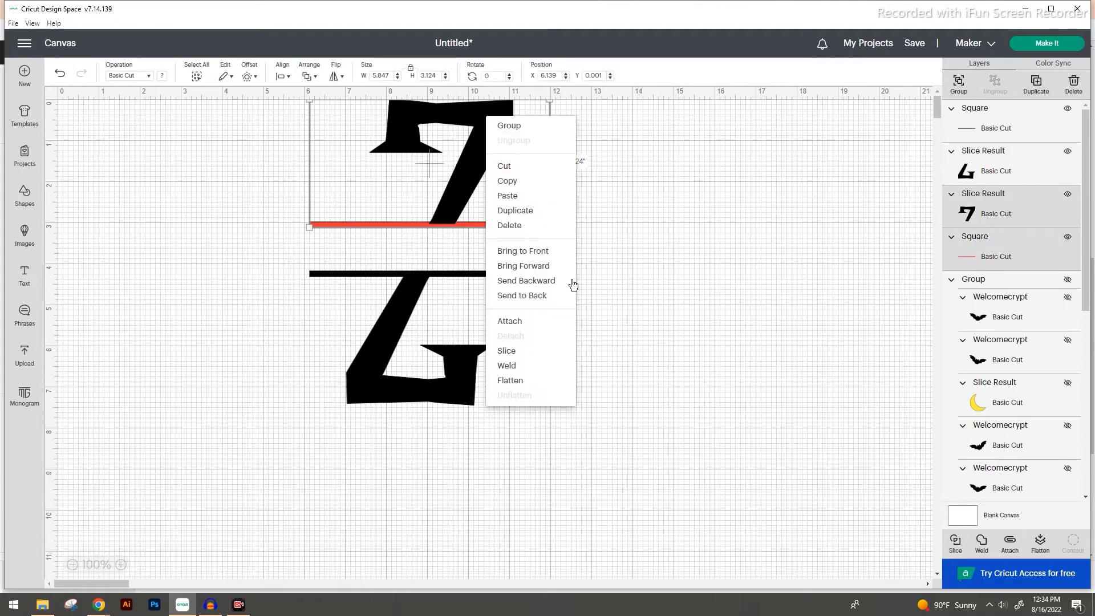
{"action": "left_click", "coordinate": [508, 350]}
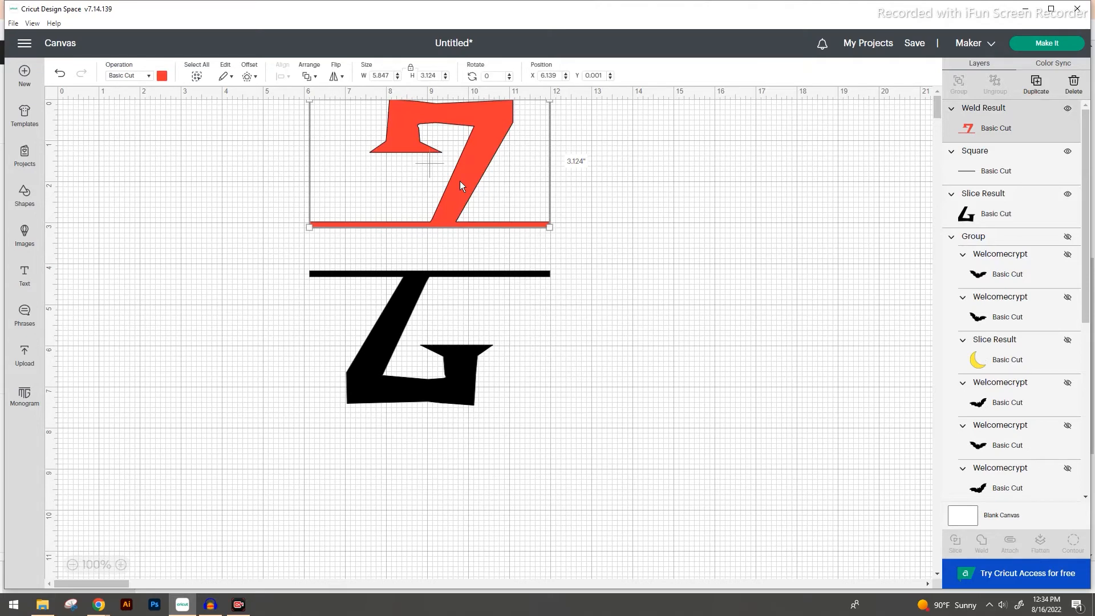
Weld the lower Z half and the lower black bar into one shape.
{"action": "left_click", "coordinate": [587, 418]}
{"action": "left_click_drag", "start_coordinate": [652, 487], "coordinate": [298, 241]}
{"action": "left_click", "coordinate": [147, 75]}
{"action": "left_click", "coordinate": [162, 76]}
{"action": "left_click", "coordinate": [162, 76]}
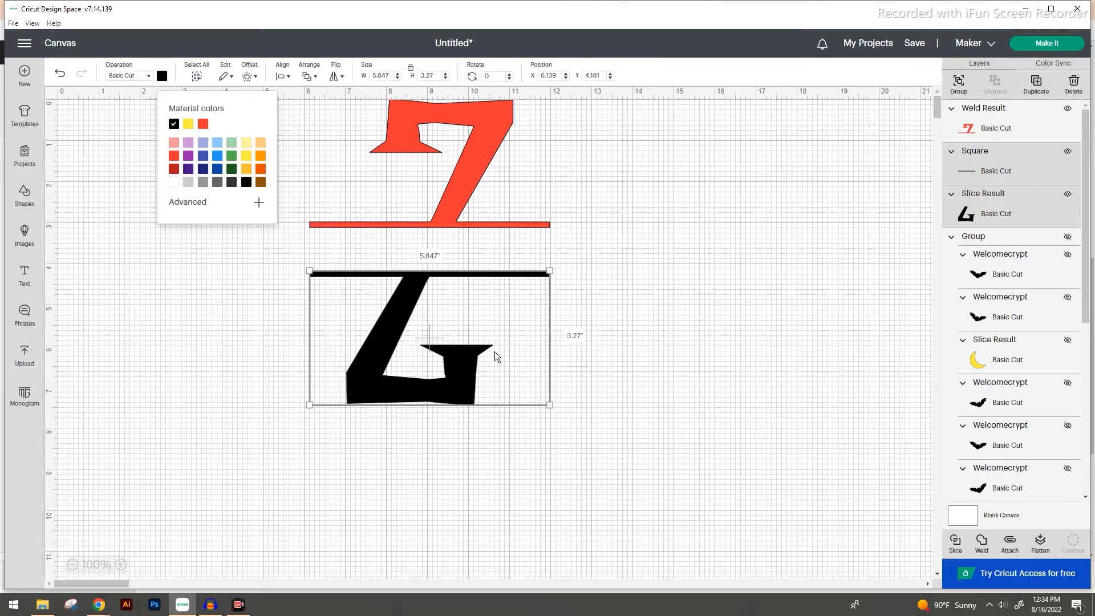
{"action": "right_click", "coordinate": [410, 307]}
{"action": "left_click", "coordinate": [429, 409]}
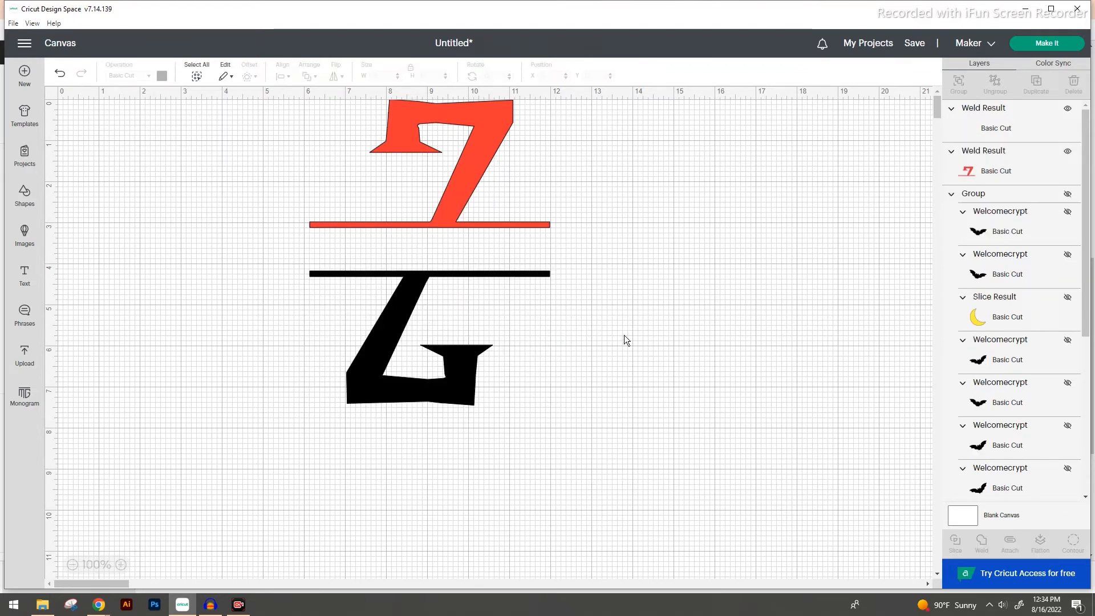